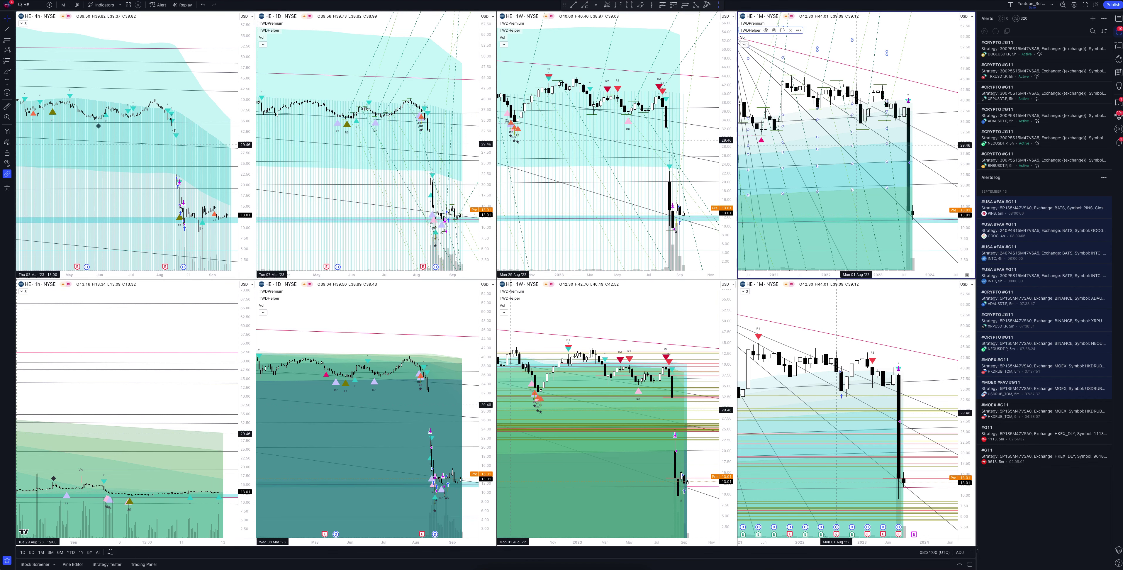
# Maximize the top-right HE 1M monthly pane so it fills the chart area.
pyautogui.hotkey('alt', 'Return')
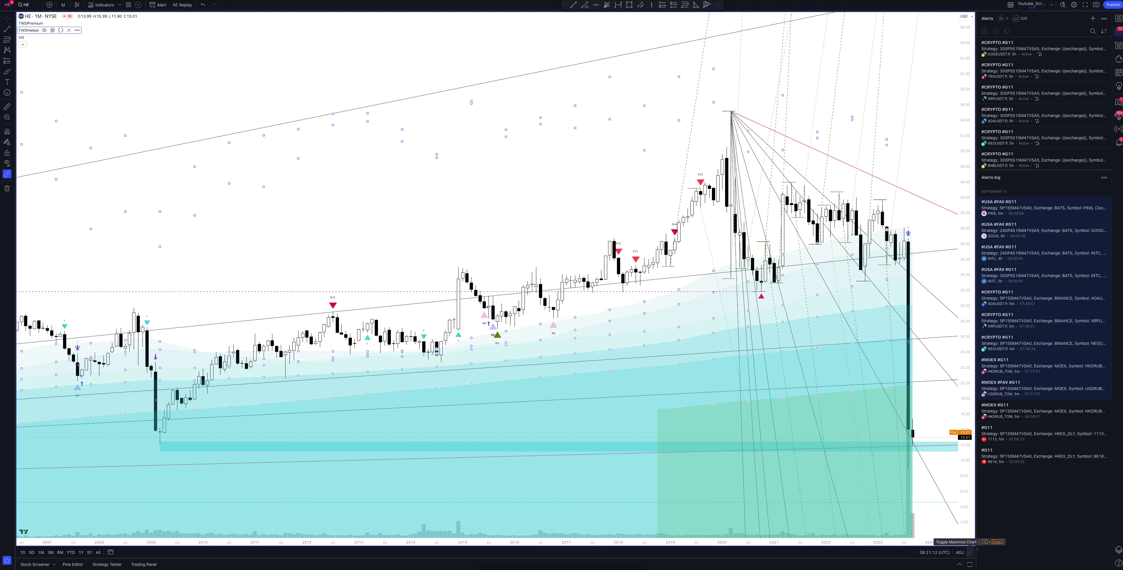
# Restore the eight-chart grid, then maximize the lower HE monthly pane.
pyautogui.click(970, 552)
pyautogui.click(971, 552)
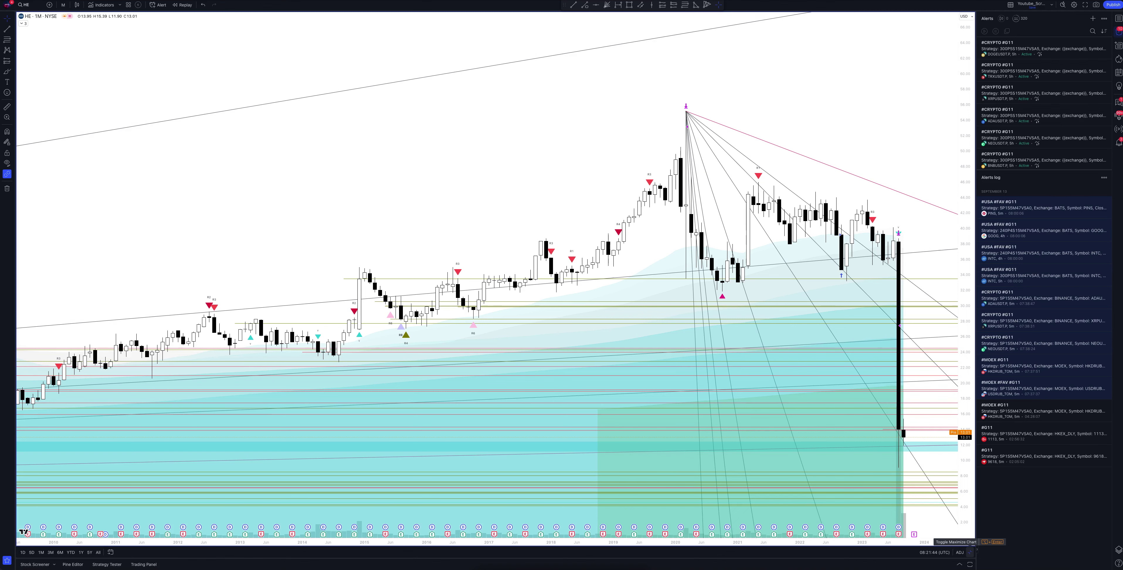
pyautogui.click(970, 552)
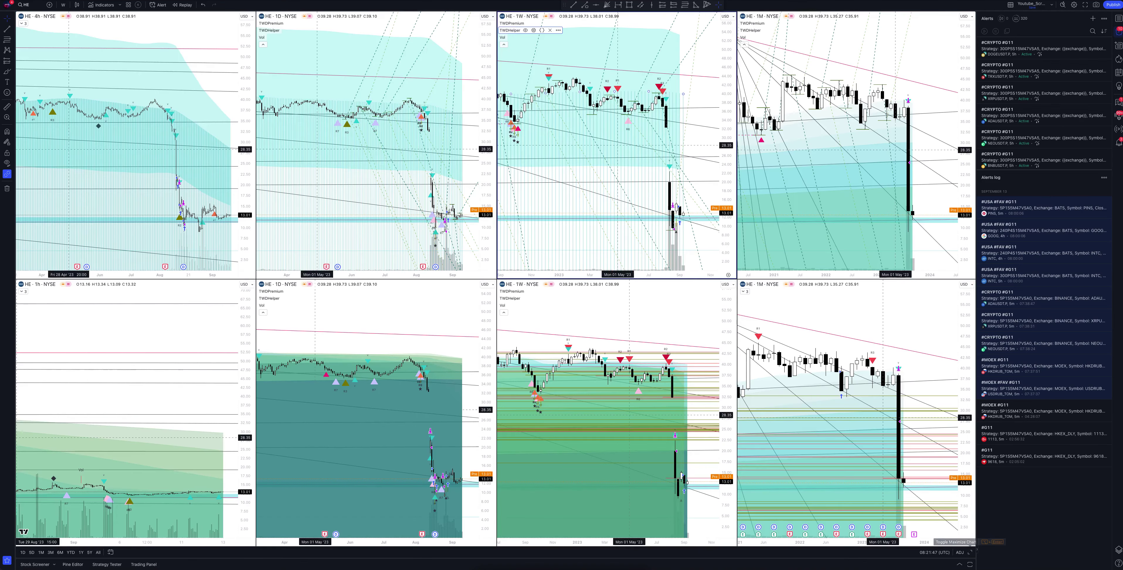
pyautogui.click(95, 188)
pyautogui.hotkey('alt', 'Return')
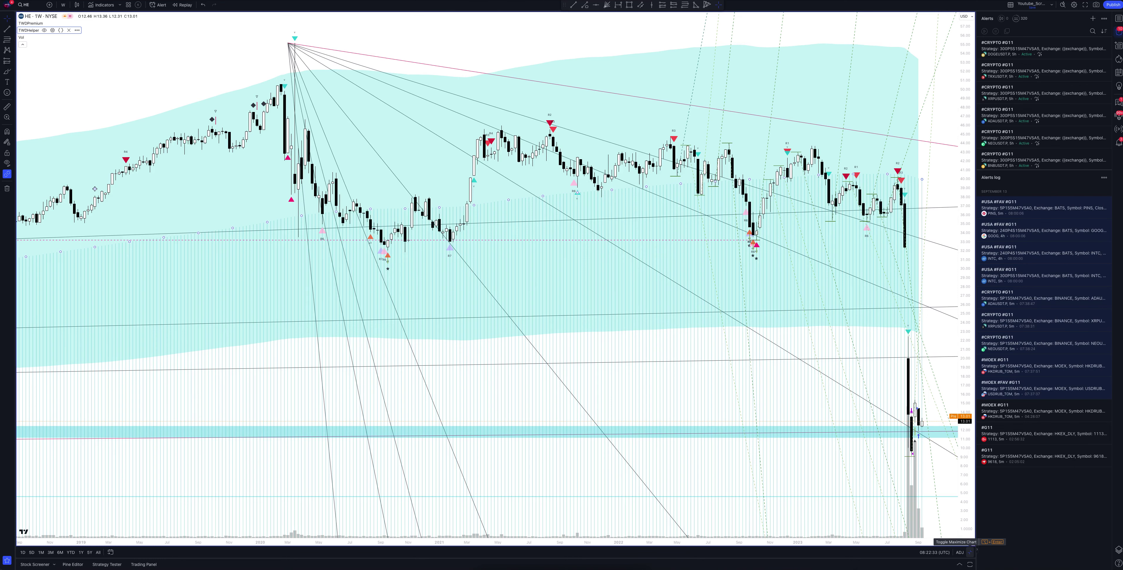
pyautogui.click(970, 552)
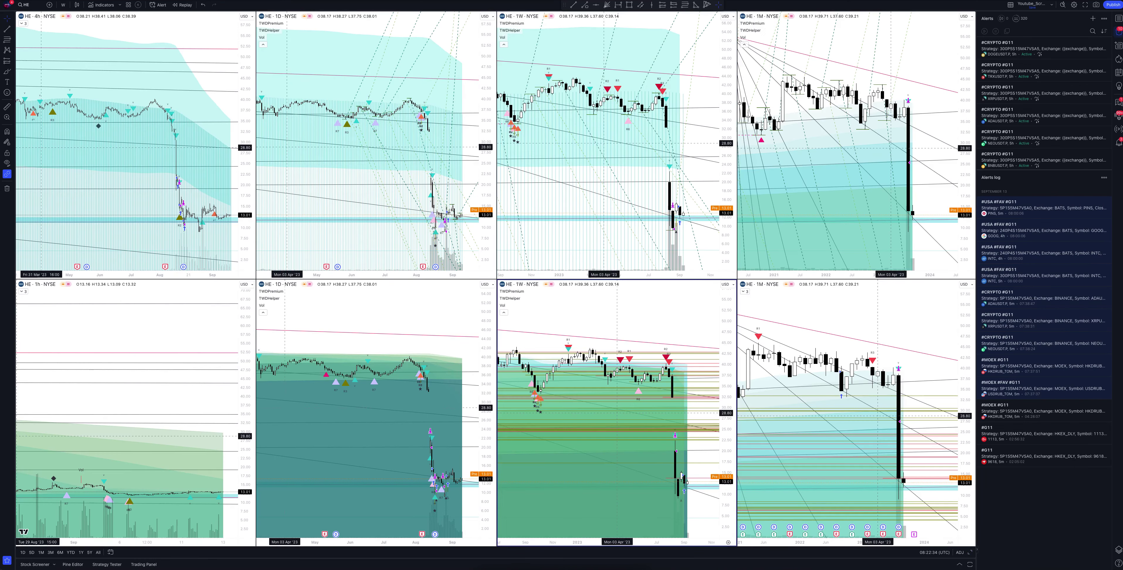
pyautogui.click(970, 552)
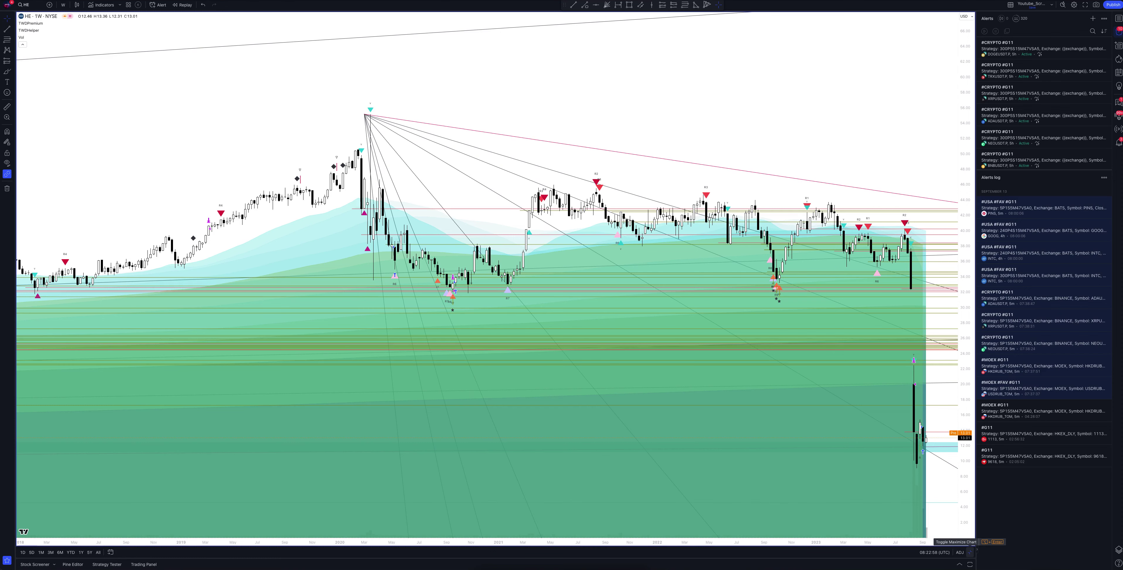
pyautogui.click(971, 552)
pyautogui.click(971, 552)
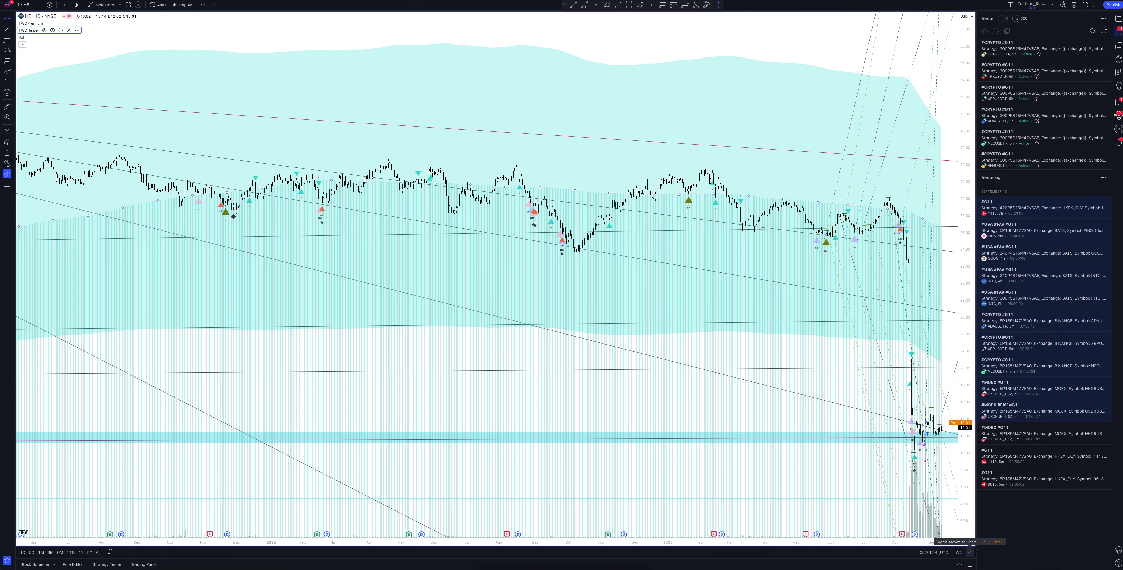
pyautogui.click(970, 552)
# Maximize the lower HE daily pane and open the Stock Screener beneath it.
pyautogui.click(970, 552)
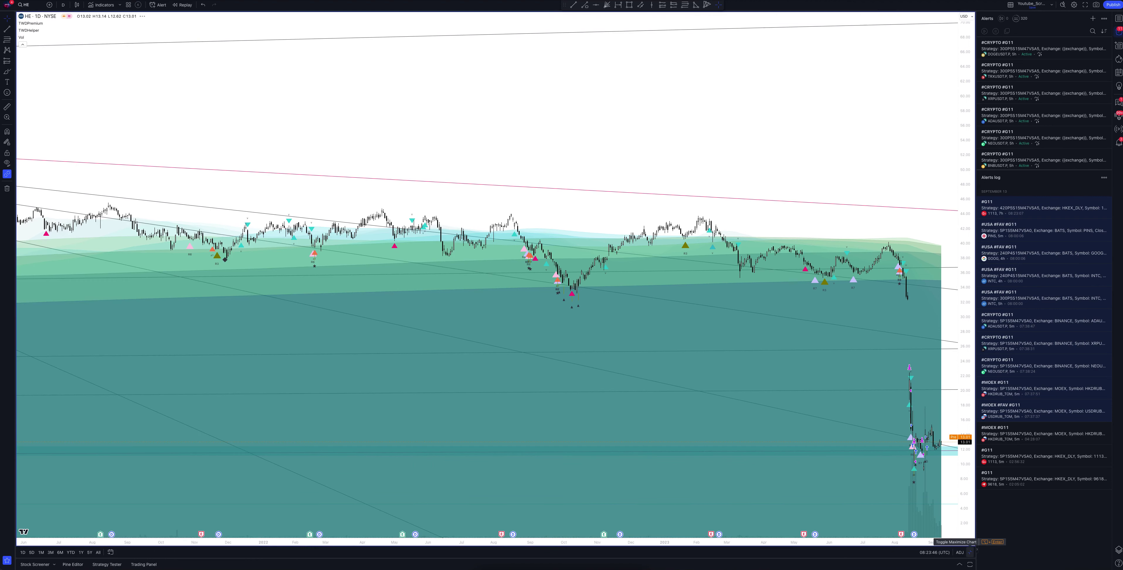
pyautogui.click(971, 552)
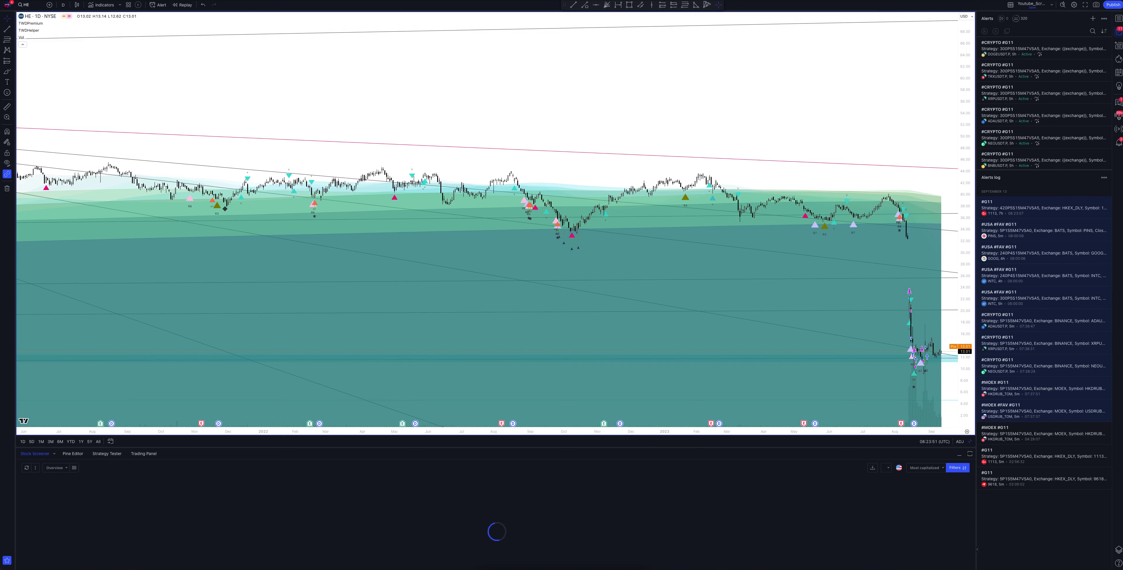
# Show the TWDPremium Strategy Tester overview in the bottom panel.
pyautogui.click(107, 454)
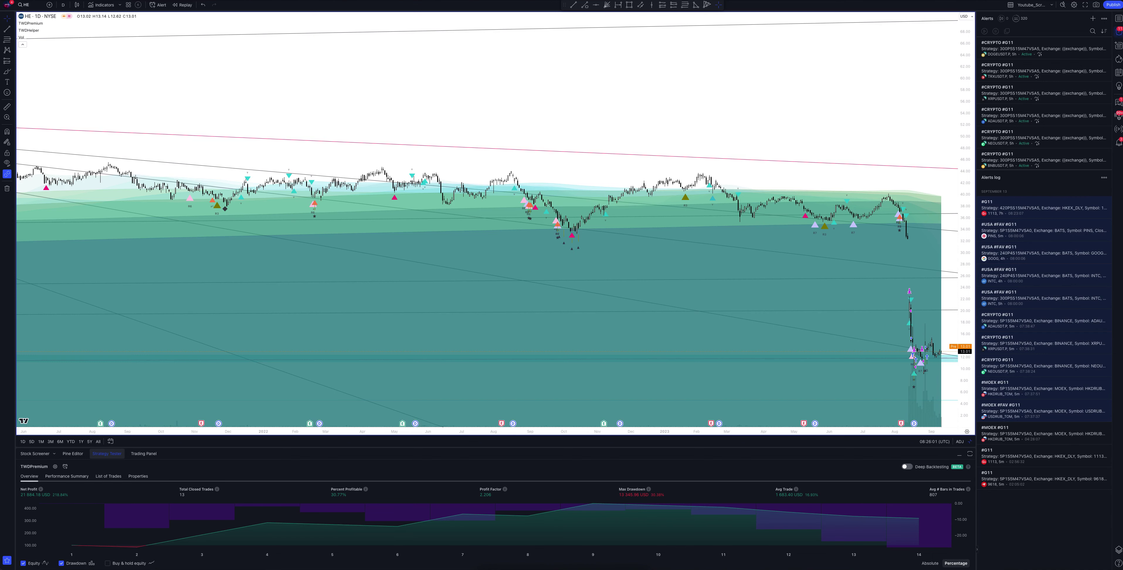
# Maximize the 4-hour HE pane for review, then restore the eight-chart grid.
pyautogui.hotkey('alt', 'Return')
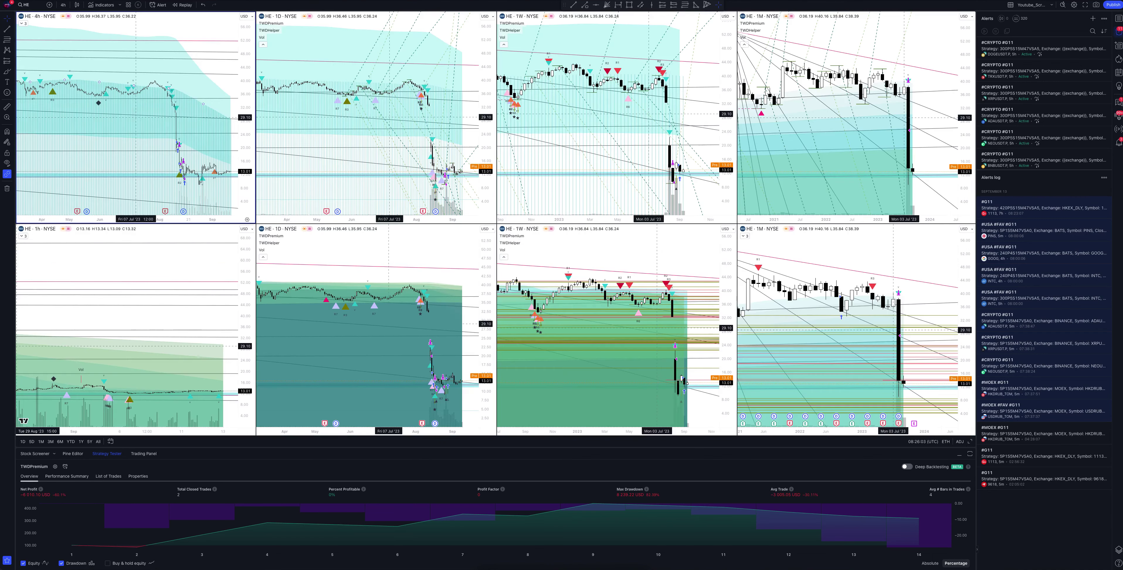
pyautogui.hotkey('alt', 'Return')
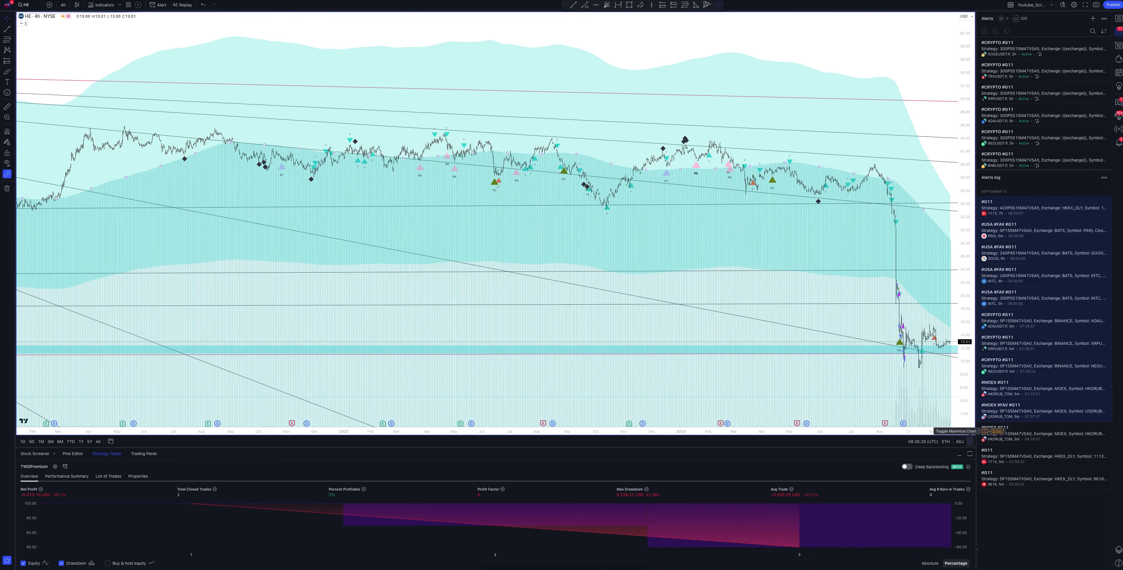
pyautogui.click(970, 442)
pyautogui.click(135, 330)
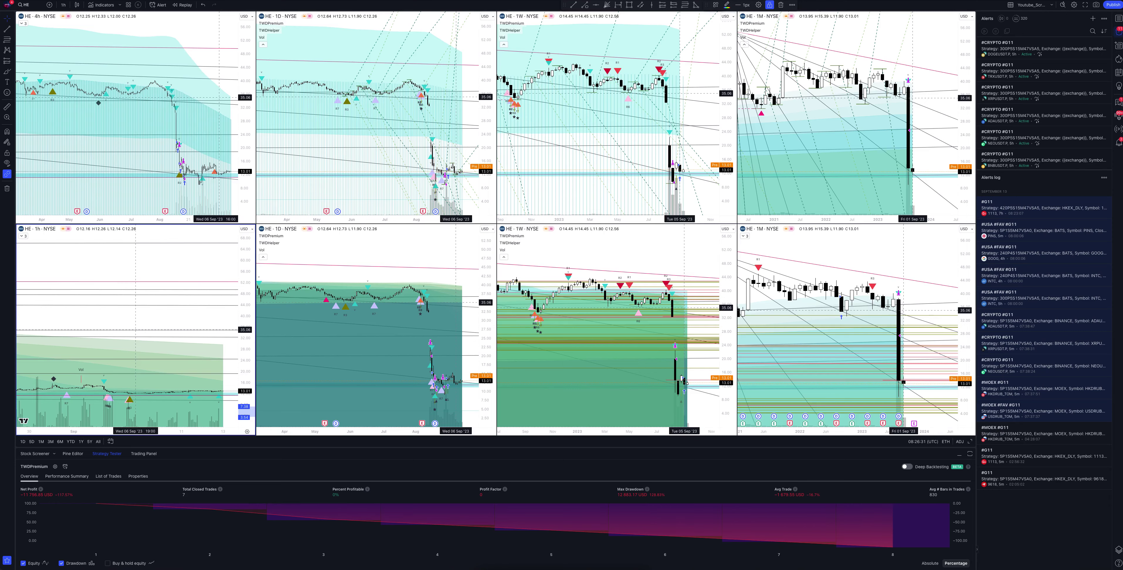
pyautogui.click(970, 441)
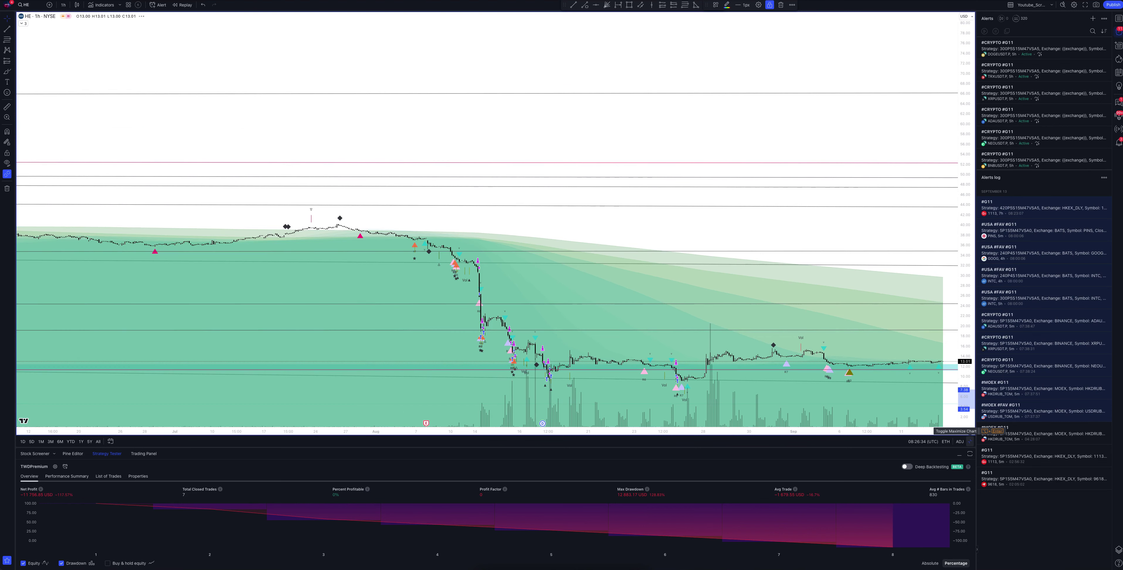
pyautogui.click(64, 5)
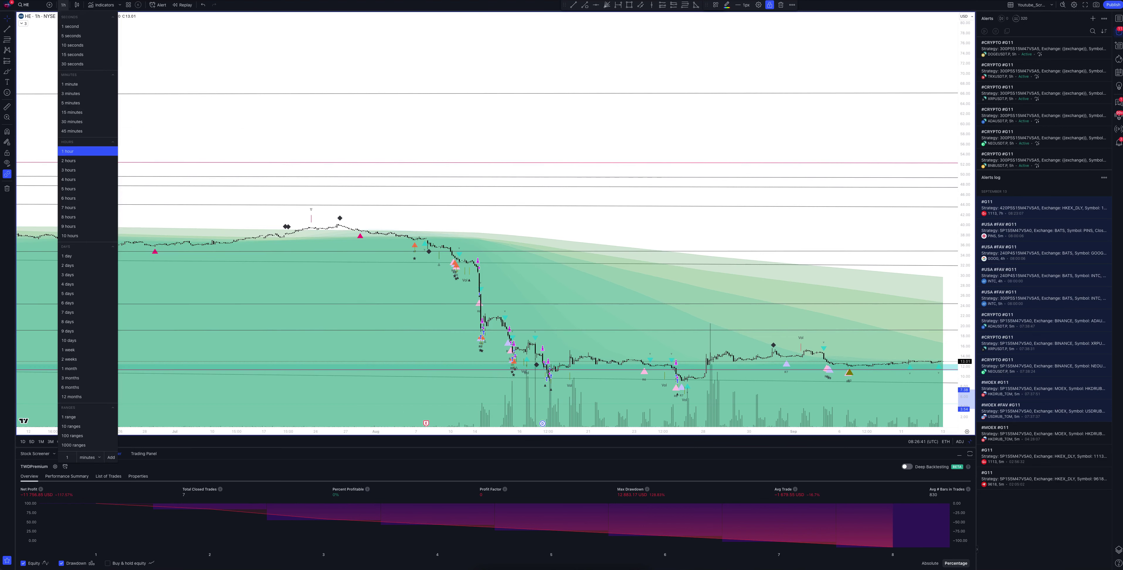
pyautogui.click(67, 151)
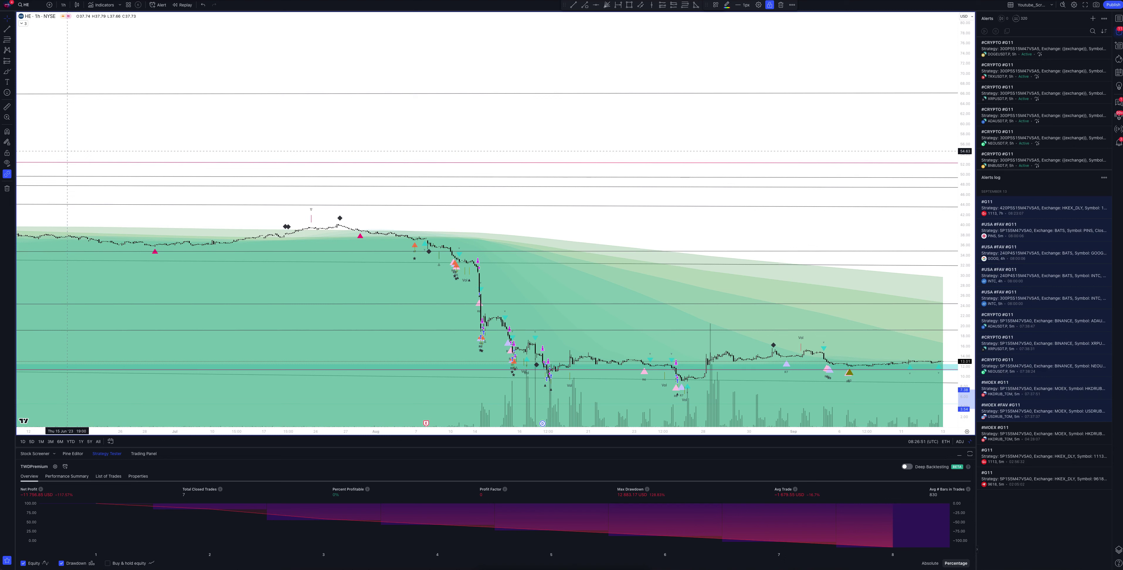
# Change the HE chart interval from 1 hour to 2 hours.
pyautogui.click(63, 5)
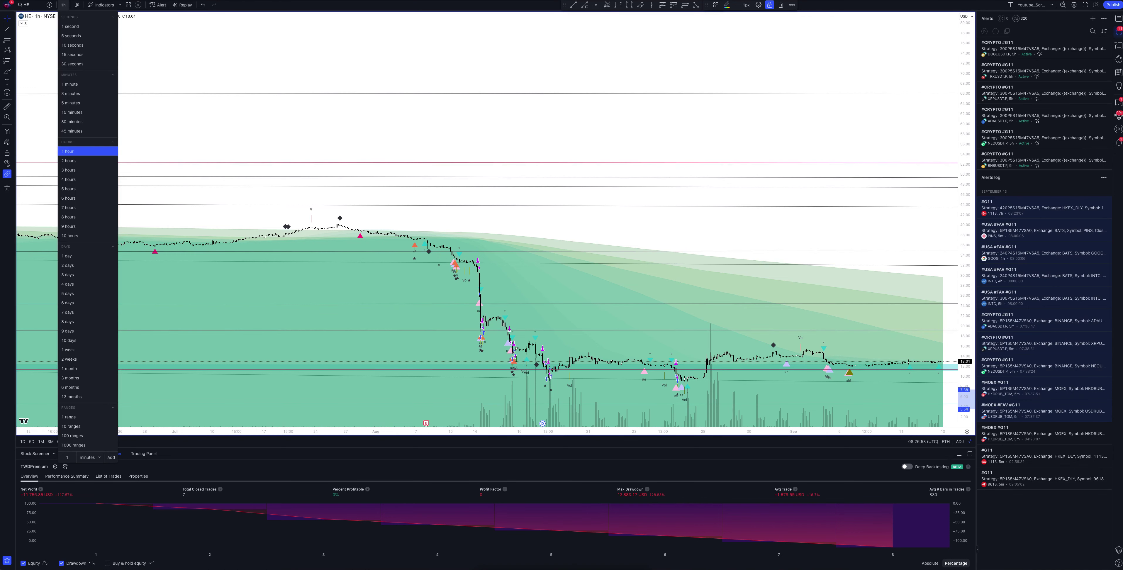
pyautogui.click(69, 161)
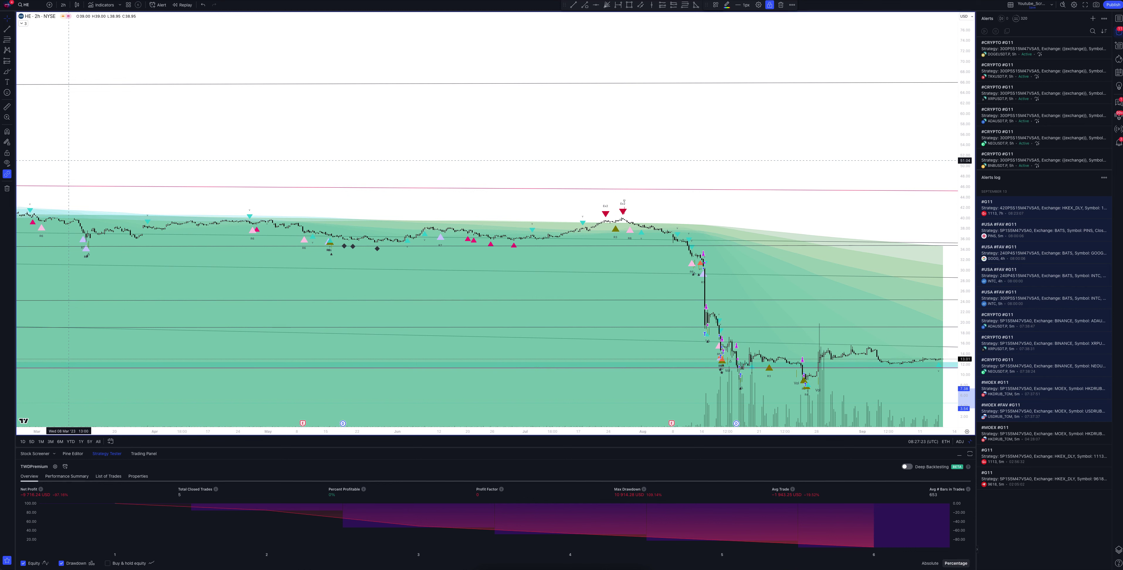
# Change the HE chart interval from 2 hours to 3 hours.
pyautogui.click(63, 4)
pyautogui.press('Down')
pyautogui.press('Return')
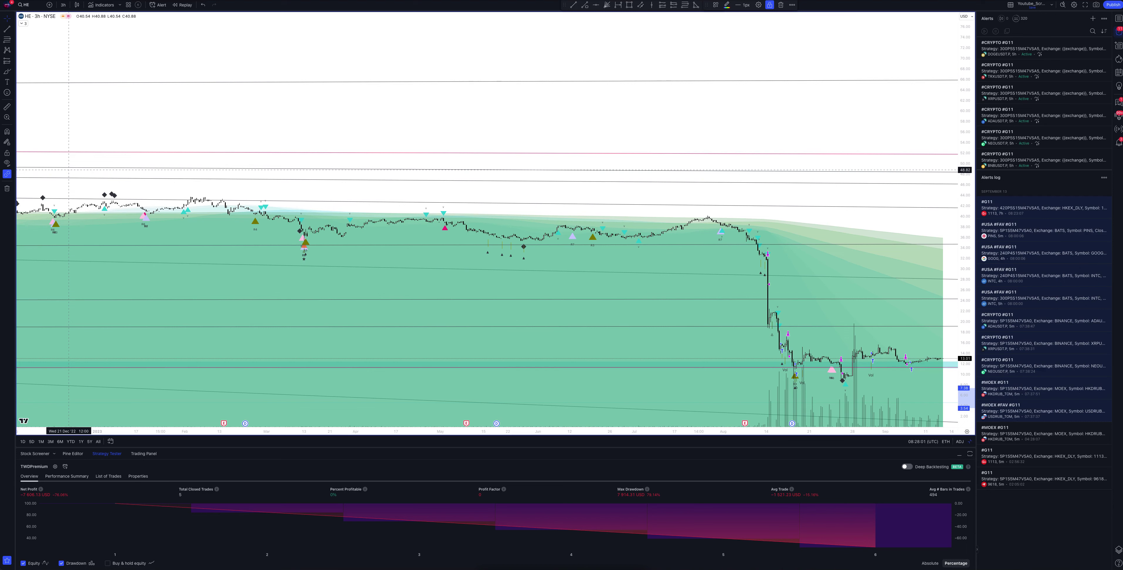
# Change the HE chart interval from 3 hours to 4 hours.
pyautogui.click(64, 5)
pyautogui.click(69, 179)
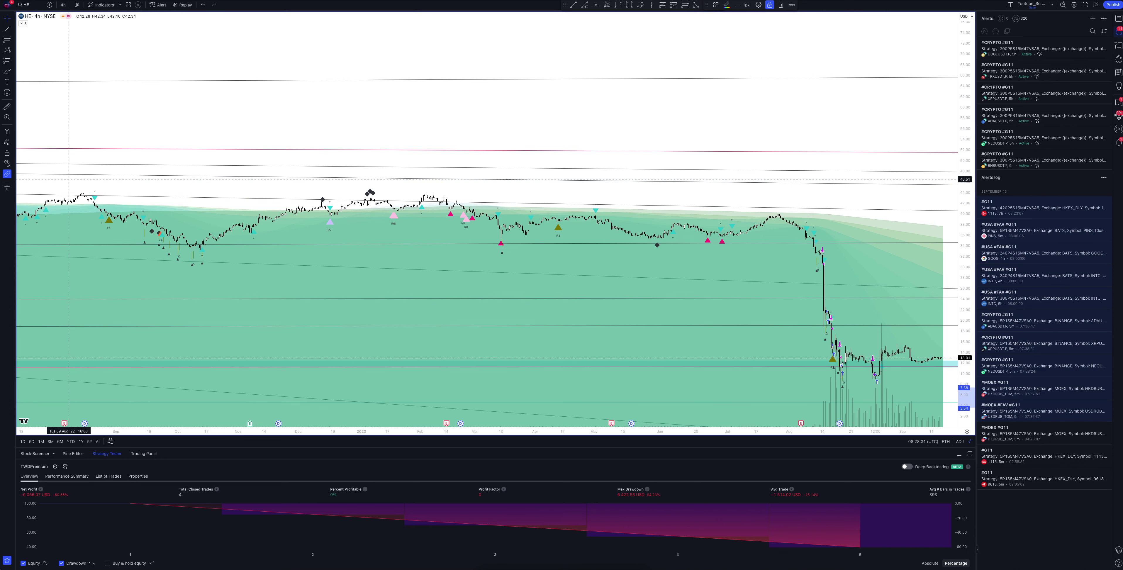
# Change the HE chart interval from 4 hours to 5 hours.
pyautogui.click(62, 5)
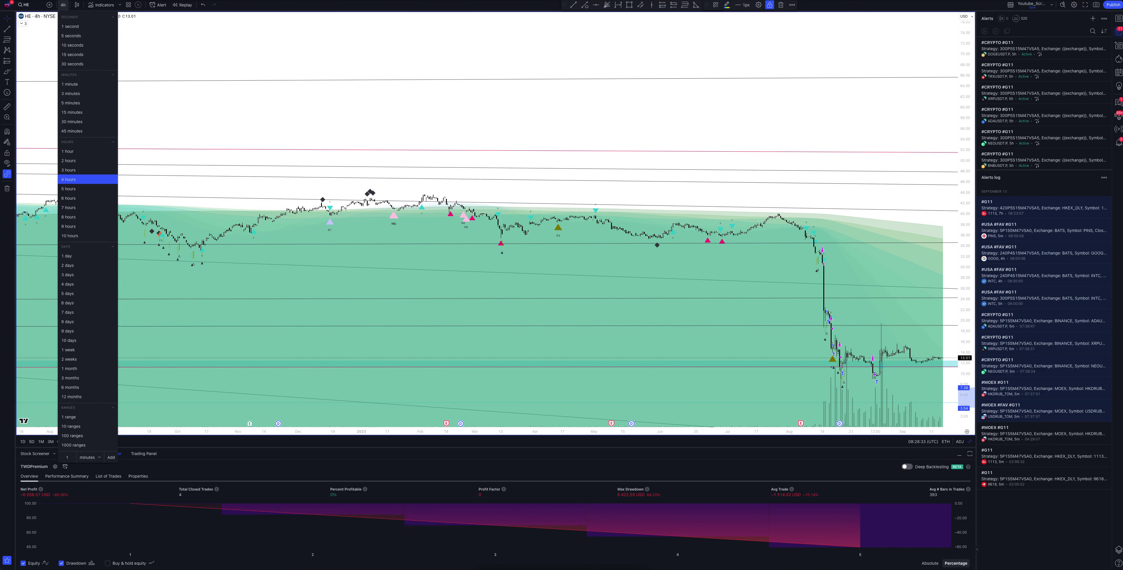
pyautogui.click(69, 189)
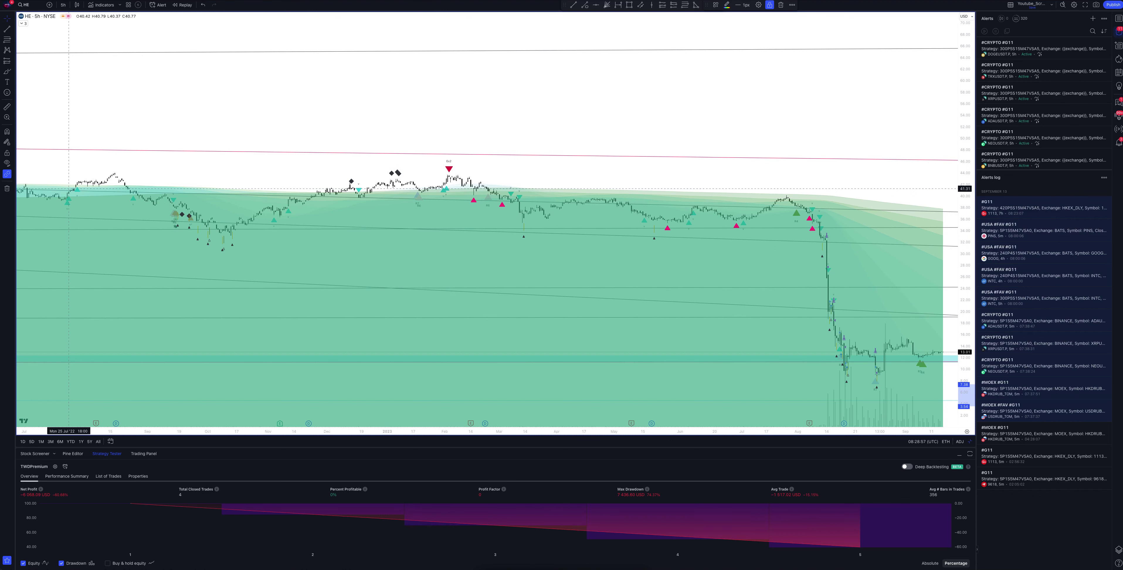
# Change the HE chart interval from 5 hours to 6 hours.
pyautogui.click(63, 4)
pyautogui.click(68, 198)
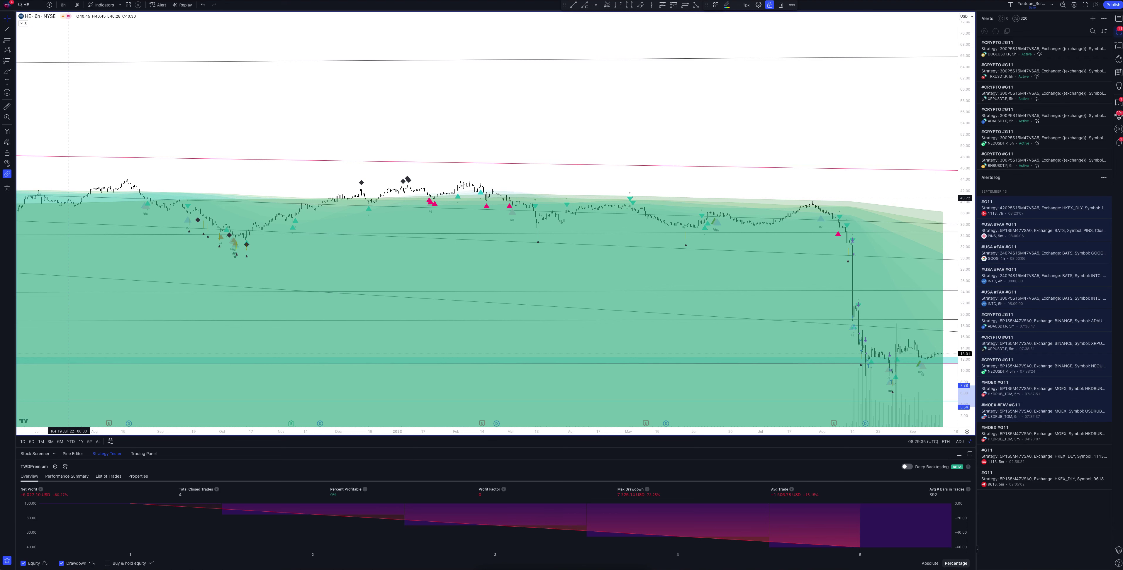
# Switch the HE chart from 6-hour to 7-hour candles.
pyautogui.click(63, 5)
pyautogui.click(68, 207)
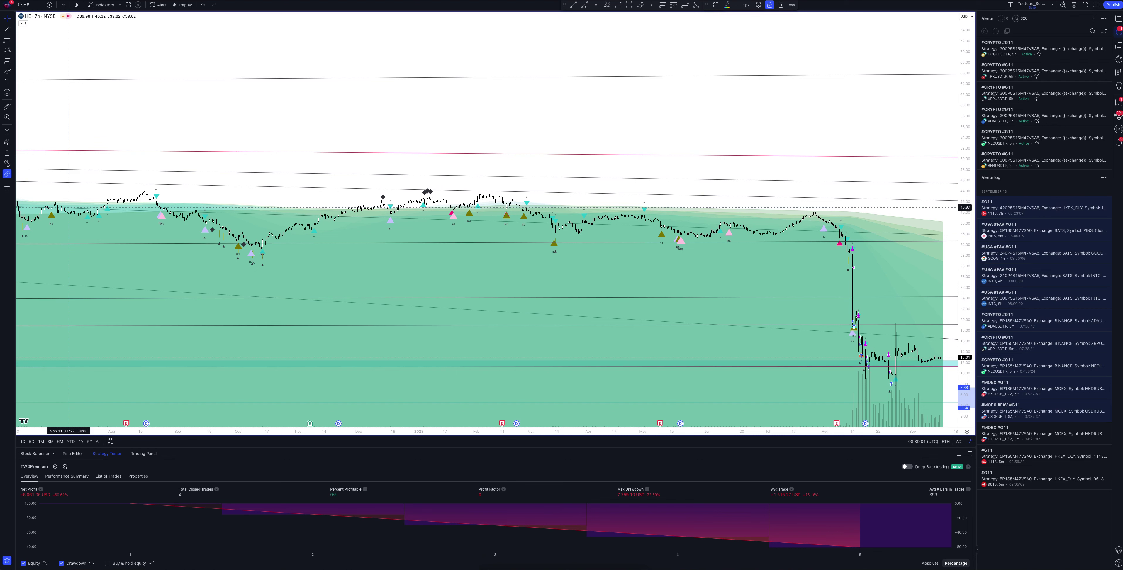
# Change the HE chart interval from 7 hours to 8 hours.
pyautogui.click(63, 4)
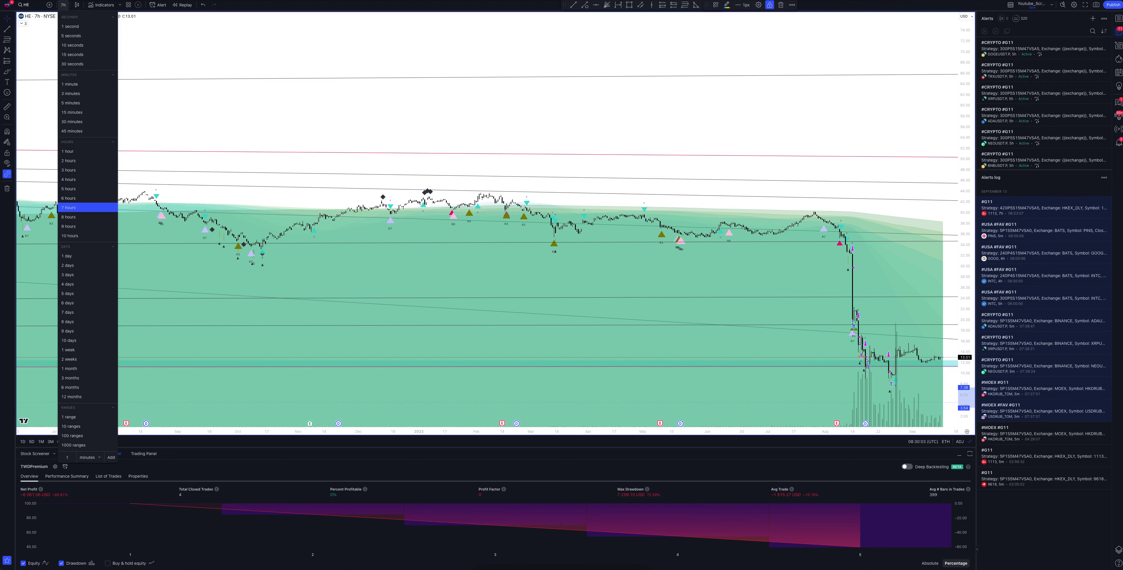
pyautogui.click(68, 216)
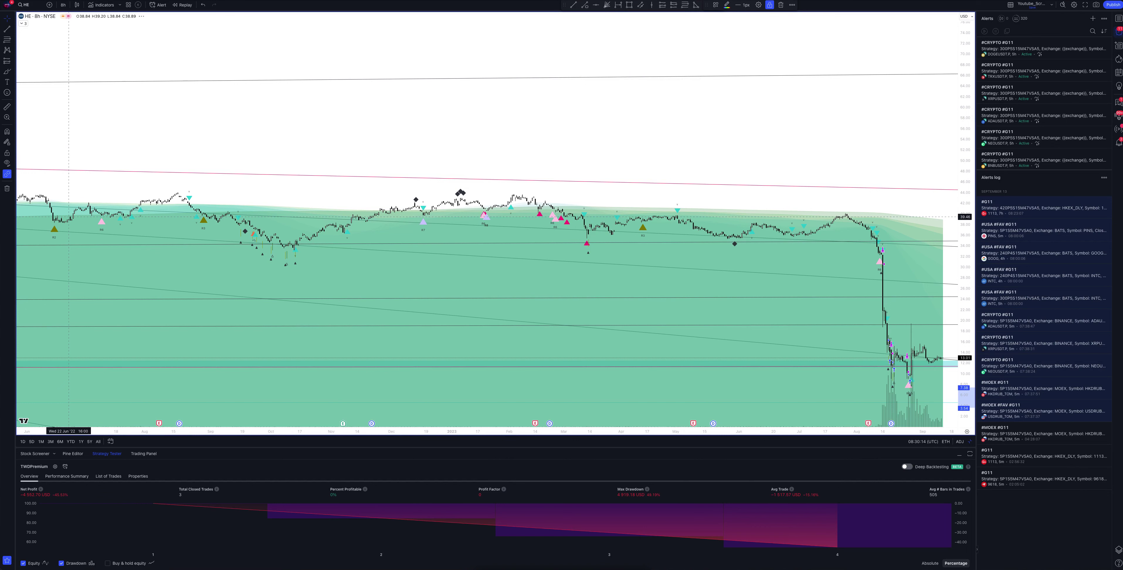
# Set the HE chart interval from 8 hours back to 1 hour.
pyautogui.click(63, 4)
pyautogui.click(68, 151)
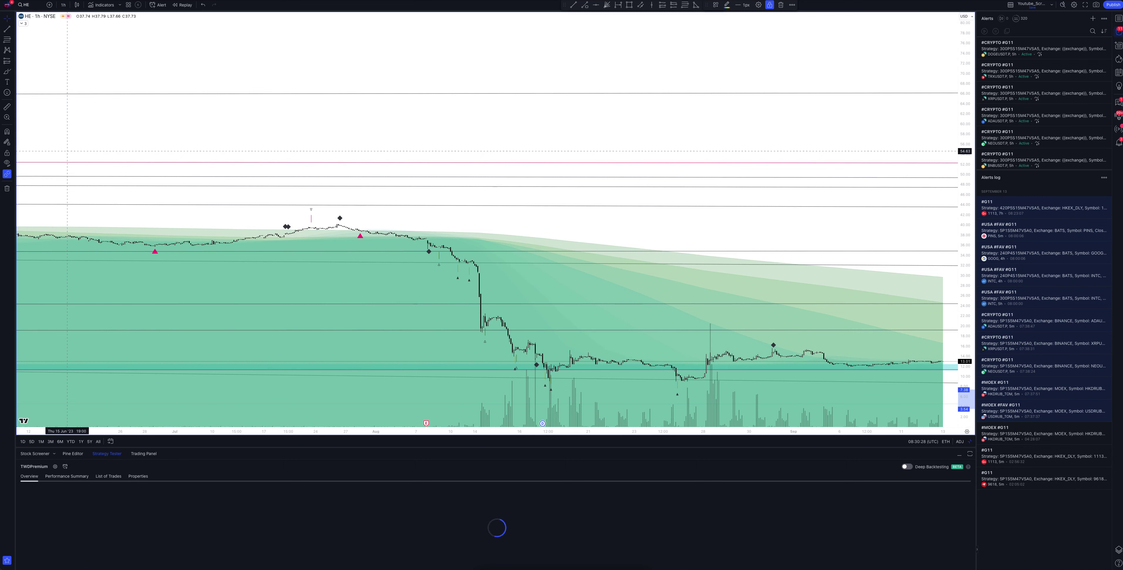
# Un-maximize the HE chart to show the eight-chart grid again.
pyautogui.click(970, 442)
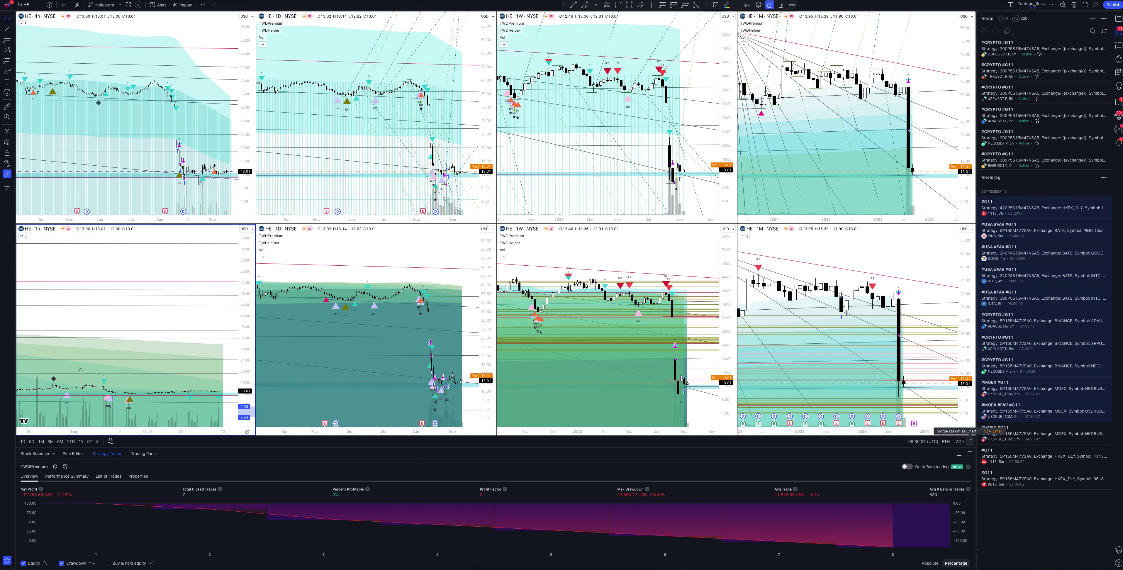